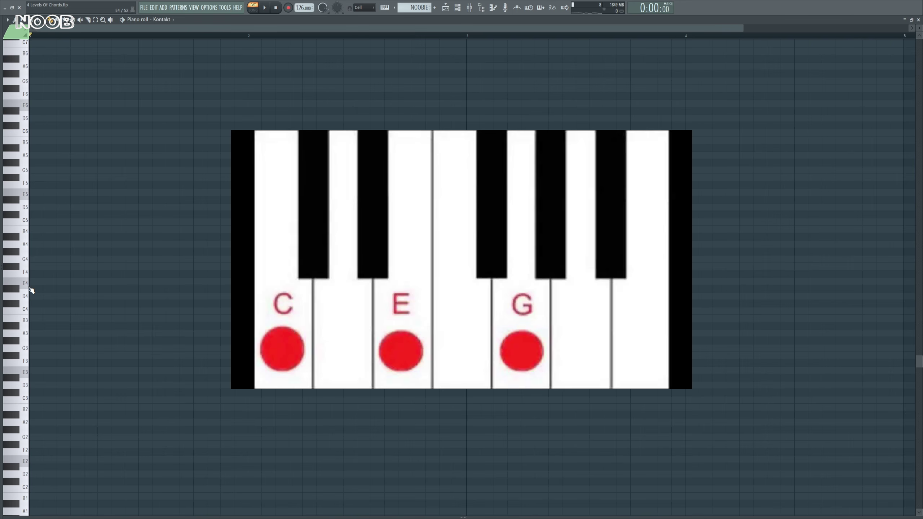
- Build a one-bar E minor triad from E4, G4 and B4 in bar 1 and play it back
{"action": "left_click", "coordinate": [29, 287]}
{"action": "left_click_drag", "start_coordinate": [72, 283], "coordinate": [5, 283]}
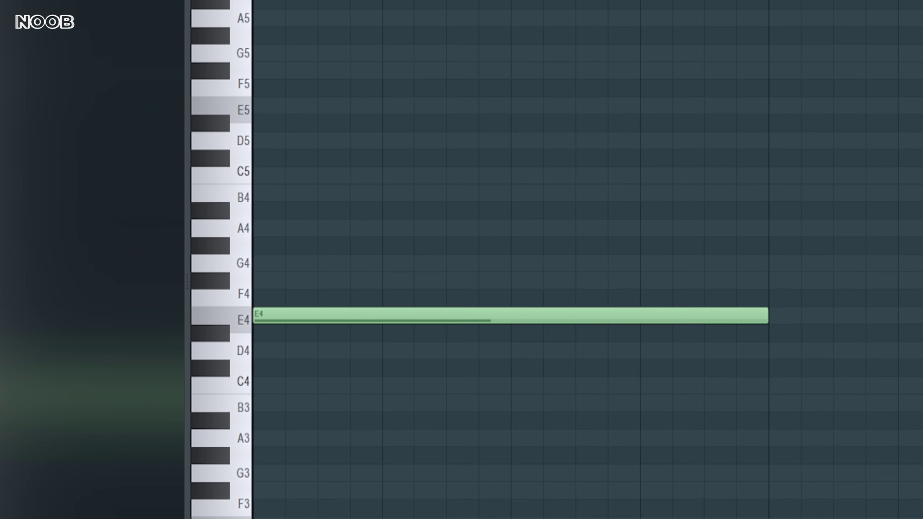
{"action": "left_click", "coordinate": [222, 261]}
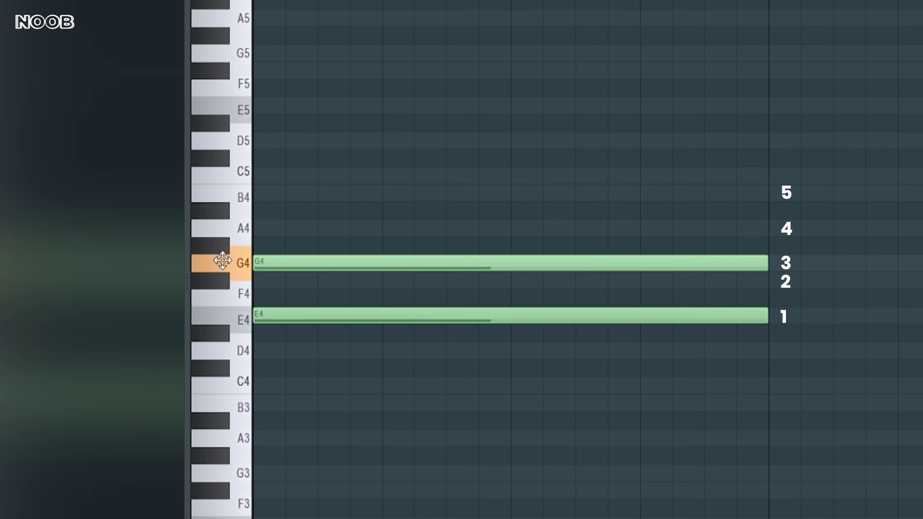
{"action": "left_click", "coordinate": [202, 189]}
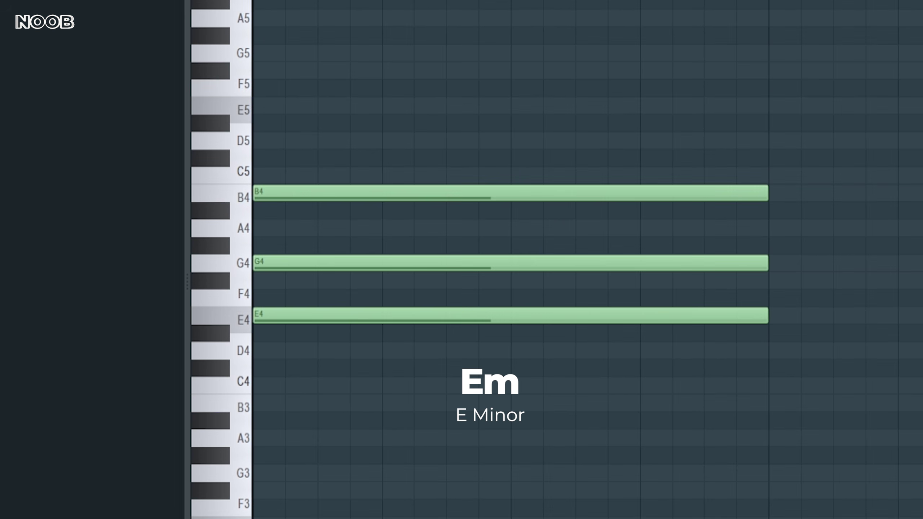
{"action": "key", "text": "space"}
{"action": "key", "text": "space"}
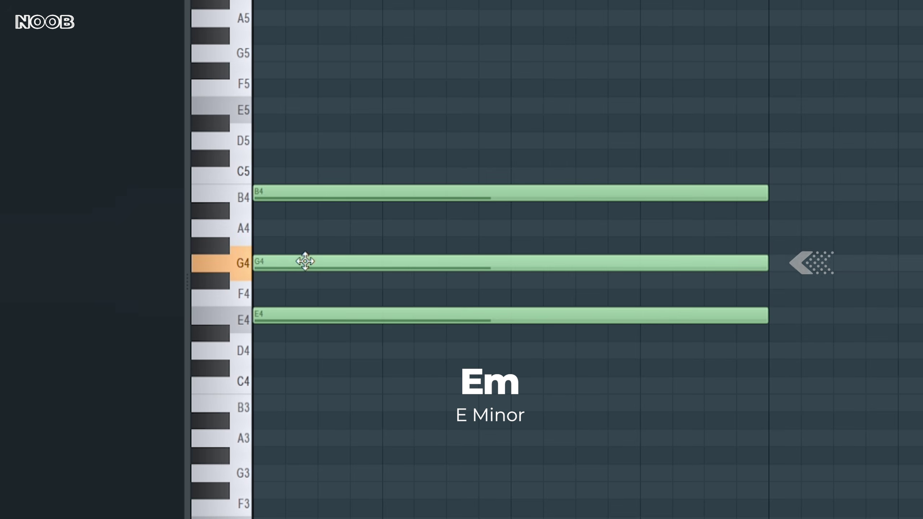
- Raise the triad's G4 to G#4, play the E major chord, and move the note back to G4
{"action": "left_click_drag", "start_coordinate": [305, 250], "coordinate": [307, 241]}
{"action": "key", "text": "space"}
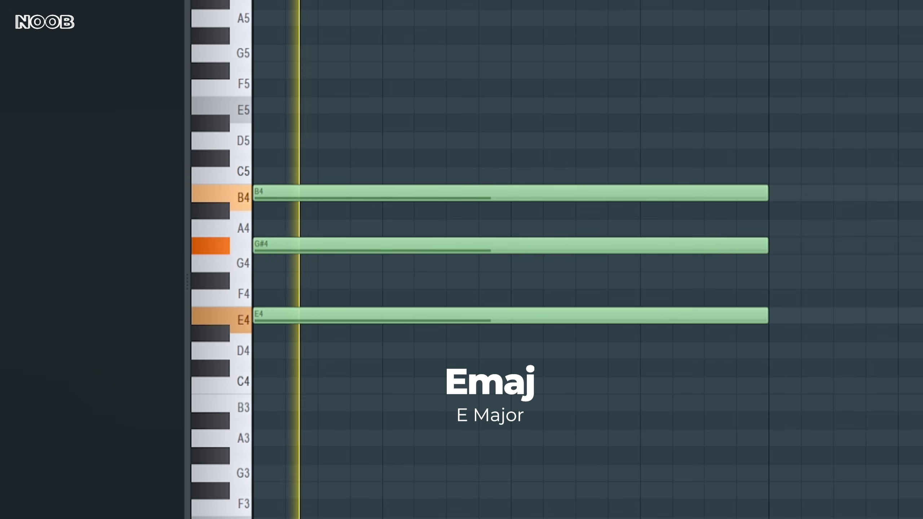
{"action": "key", "text": "space"}
{"action": "key", "text": "space"}
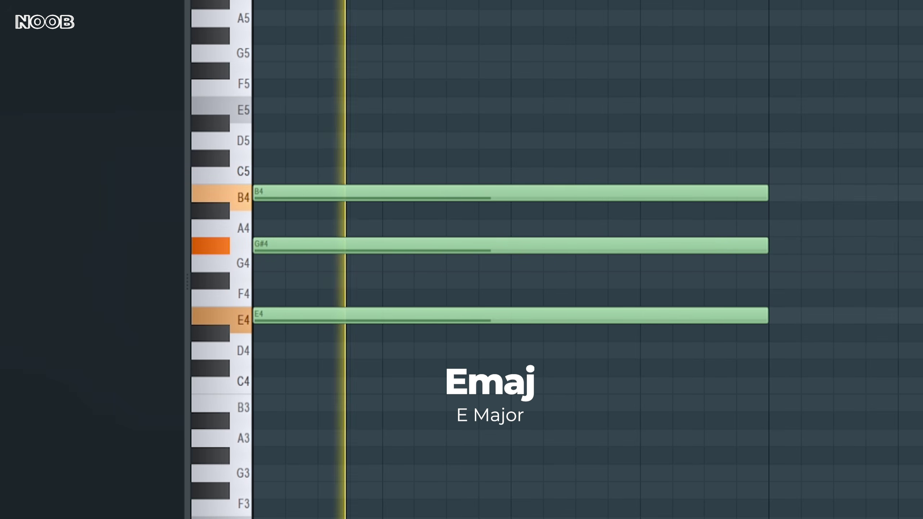
{"action": "key", "text": "space"}
{"action": "left_click_drag", "start_coordinate": [325, 248], "coordinate": [291, 267]}
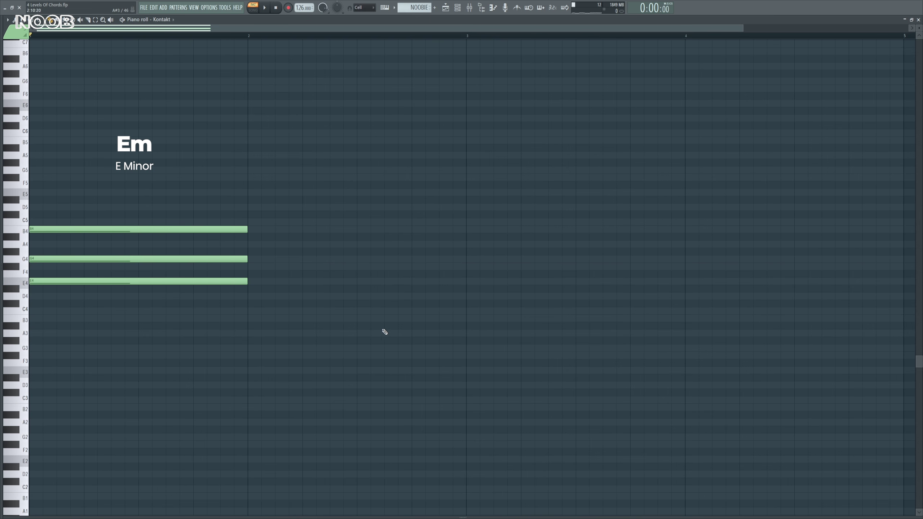
- Add one-bar C major, G major and D major triads in bars 2 to 4 and scrub through the progression
{"action": "right_click", "coordinate": [246, 310]}
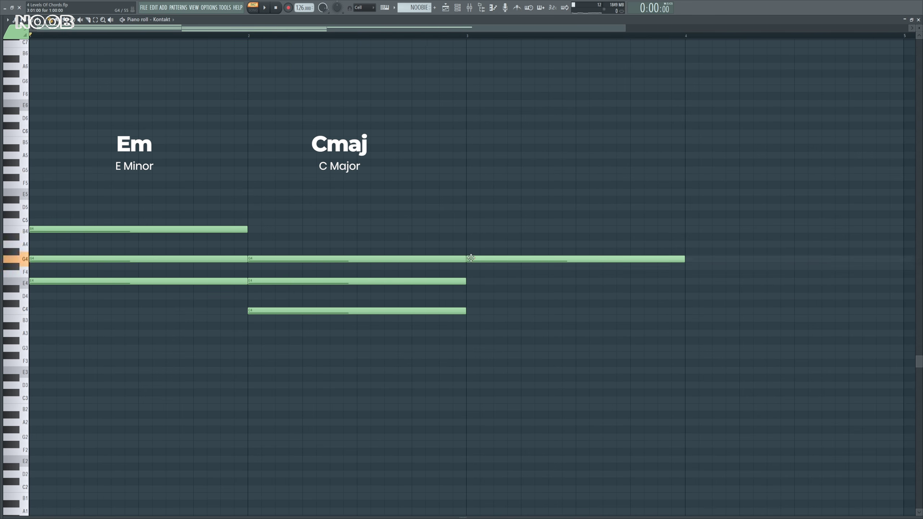
{"action": "left_click", "coordinate": [469, 229]}
{"action": "left_click", "coordinate": [468, 207]}
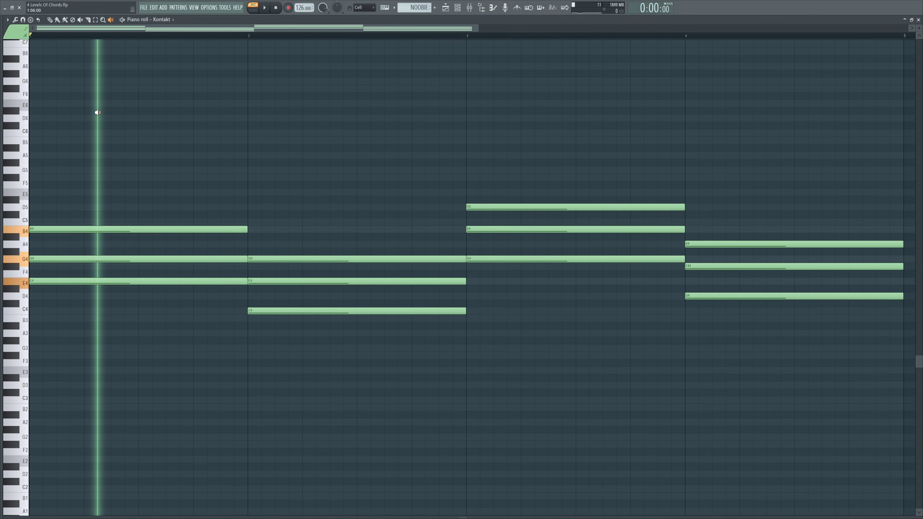
{"action": "left_click_drag", "start_coordinate": [96, 112], "coordinate": [771, 127]}
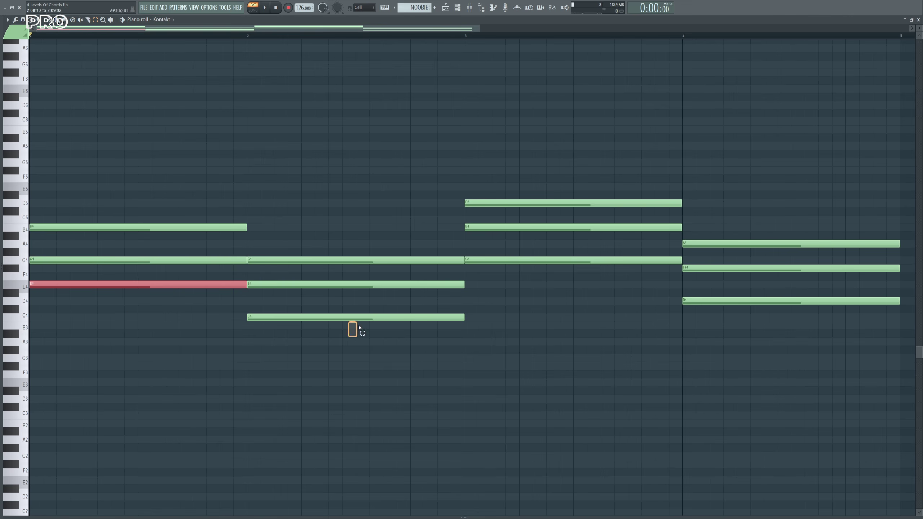
- Select the root notes of all four chords and duplicate them one octave lower as bass notes
{"action": "left_click_drag", "start_coordinate": [359, 327], "coordinate": [365, 318]}
{"action": "left_click_drag", "start_coordinate": [572, 277], "coordinate": [588, 261]}
{"action": "left_click_drag", "start_coordinate": [747, 311], "coordinate": [748, 312]}
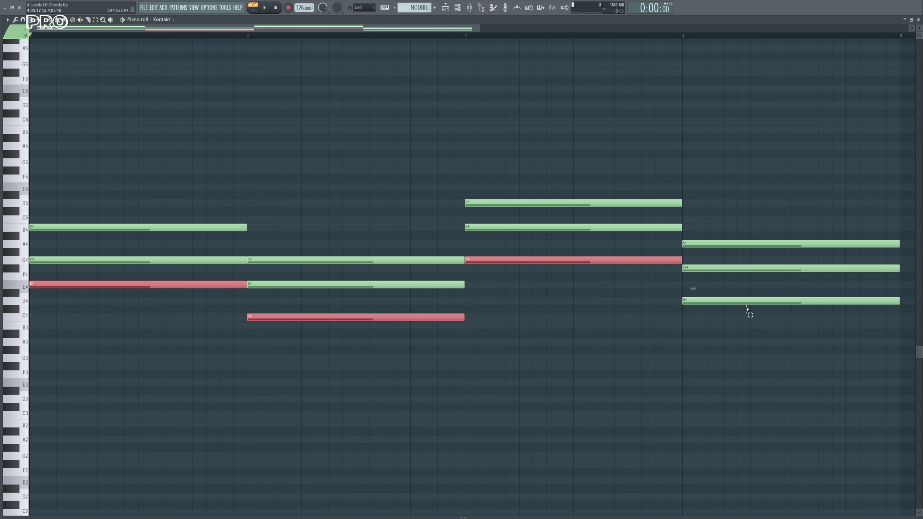
{"action": "left_click_drag", "start_coordinate": [147, 287], "coordinate": [160, 288]}
{"action": "left_click_drag", "start_coordinate": [92, 283], "coordinate": [92, 381]}
{"action": "left_click", "coordinate": [318, 211]}
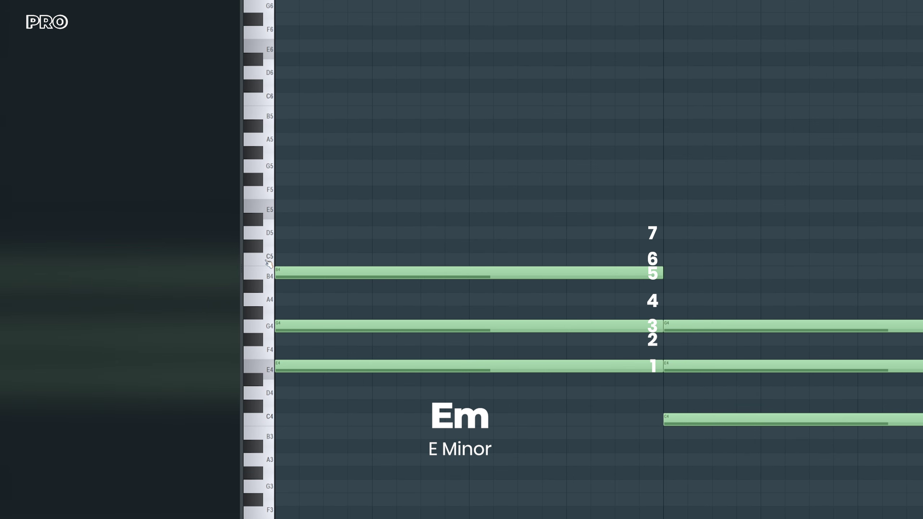
- Add D5 to the bar 1 chord as its seventh and play the E minor 7th chord
{"action": "left_click", "coordinate": [281, 236]}
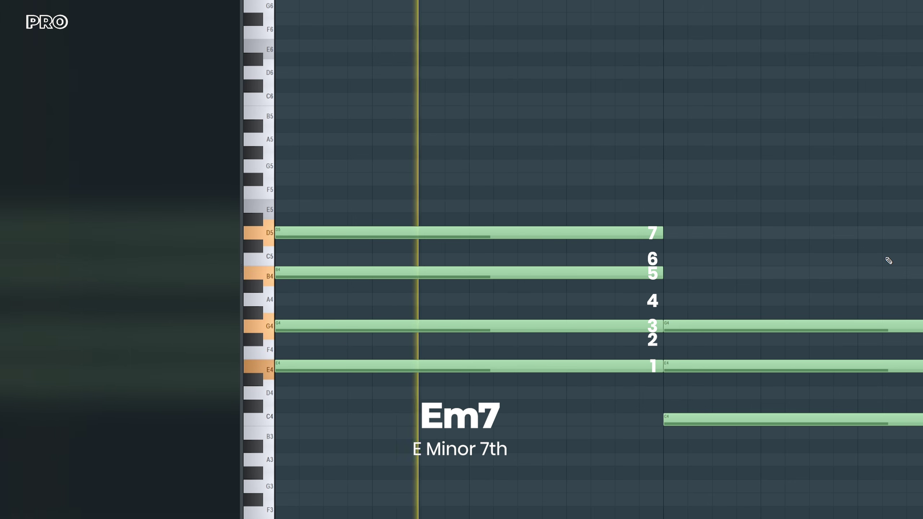
{"action": "key", "text": "space"}
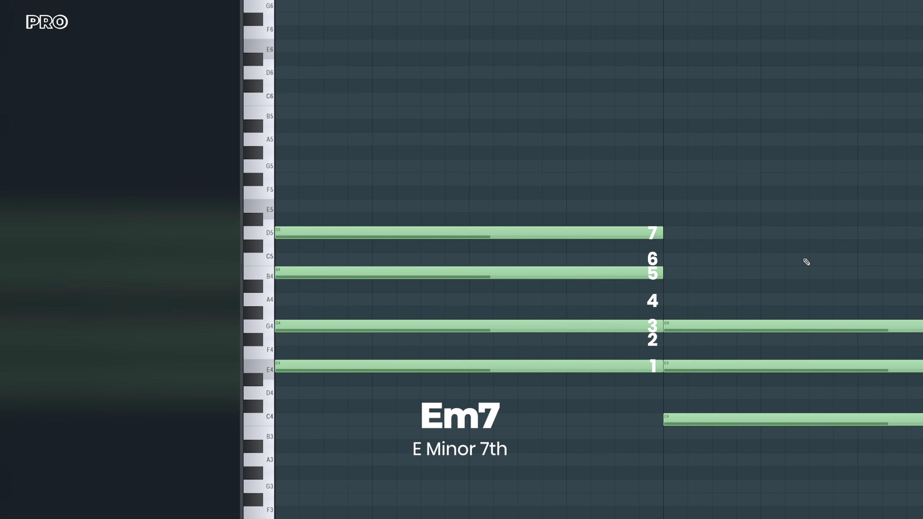
- Try an F#5 ninth above the E minor 7th chord in bar 1 and remove it again
{"action": "left_click", "coordinate": [271, 237]}
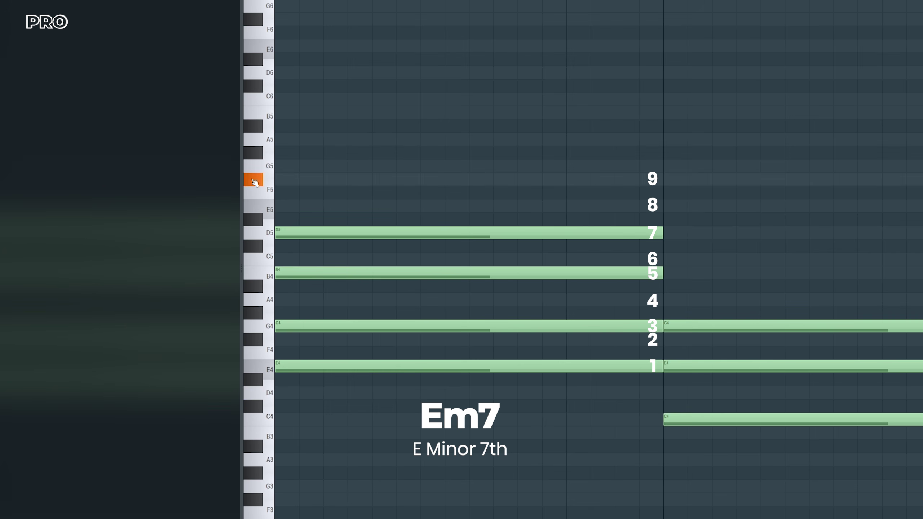
{"action": "left_click", "coordinate": [384, 179]}
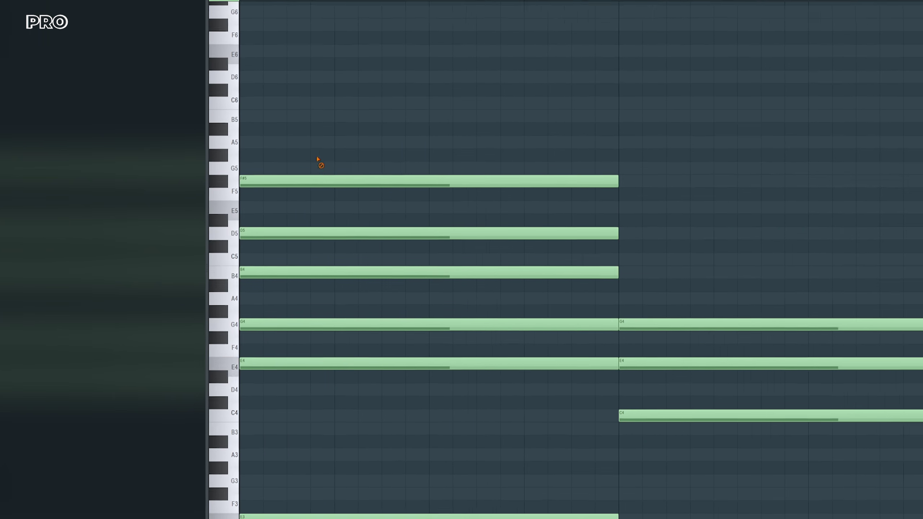
{"action": "right_click", "coordinate": [353, 180]}
{"action": "right_click", "coordinate": [400, 233]}
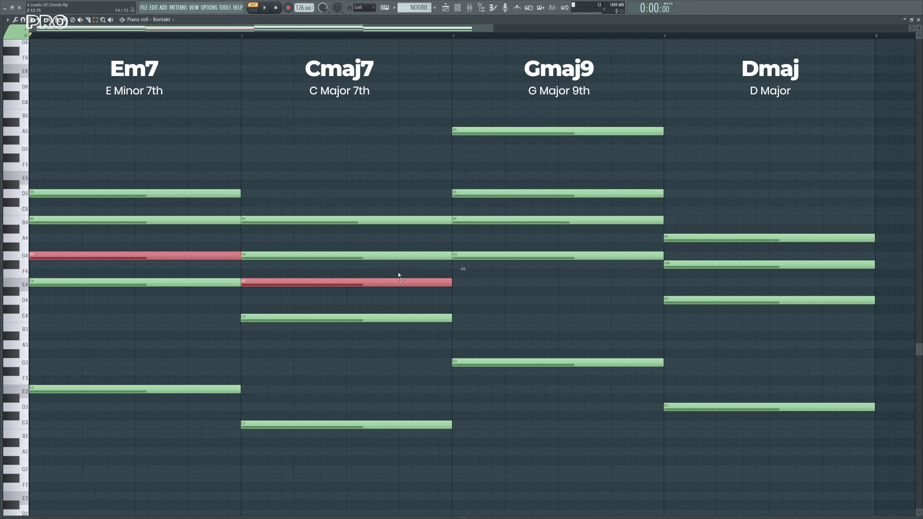
- Raise the third of each of the four chords by one octave
{"action": "key", "text": "ctrl+Up"}
{"action": "left_click", "coordinate": [505, 162]}
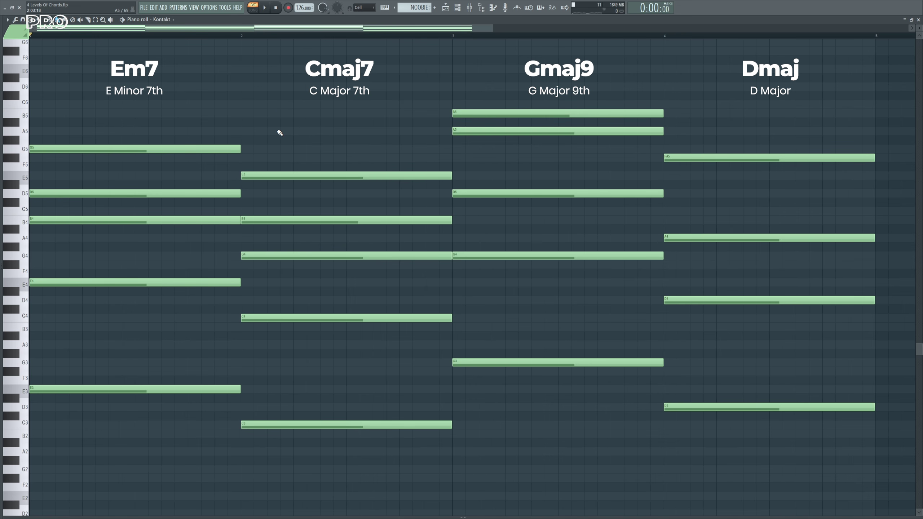
- Shorten all chord notes to about three-eighths of a bar and duplicate the shortened chords twice for a repeating rhythm
{"action": "left_click_drag", "start_coordinate": [124, 75], "coordinate": [809, 467]}
{"action": "left_click_drag", "start_coordinate": [239, 149], "coordinate": [81, 149]}
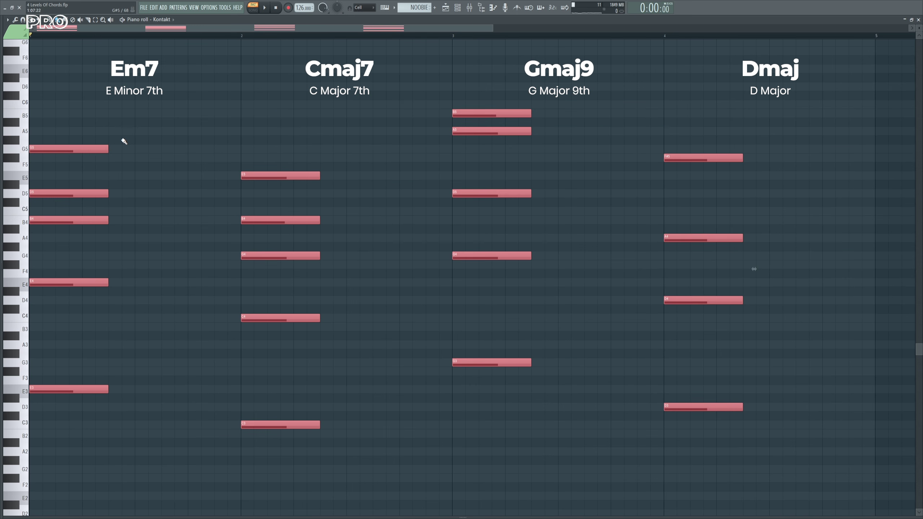
{"action": "key", "text": "ctrl+b"}
{"action": "key", "text": "ctrl+b"}
{"action": "left_click", "coordinate": [266, 140]}
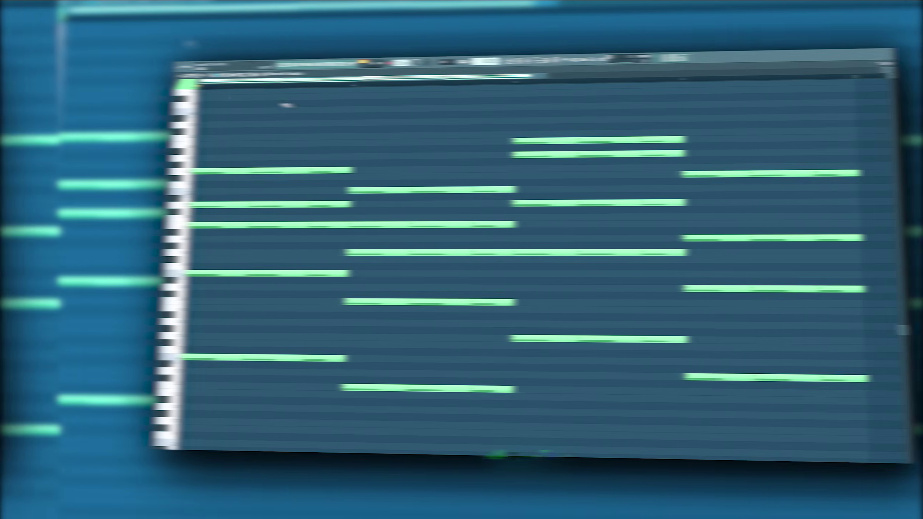
{"action": "key", "text": "space"}
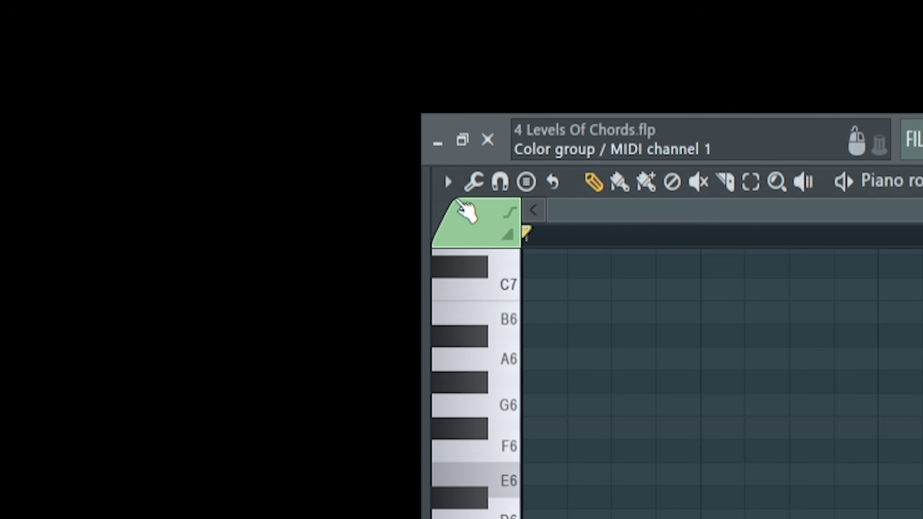
- Stamp Minor 9th chords rooted on B2, B3, F#4 and C#5 in bars 1 to 4 and extend all notes to full bars
{"action": "left_click", "coordinate": [7, 19]}
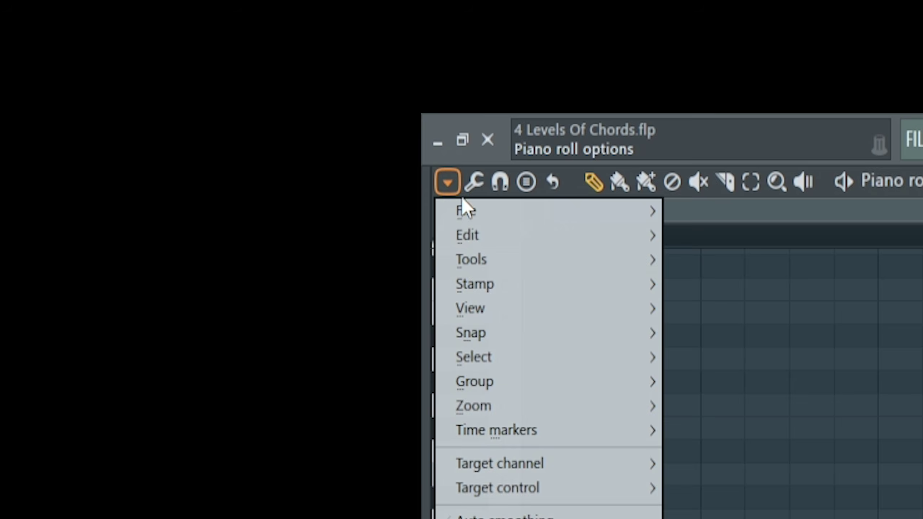
{"action": "mouse_move", "coordinate": [506, 278]}
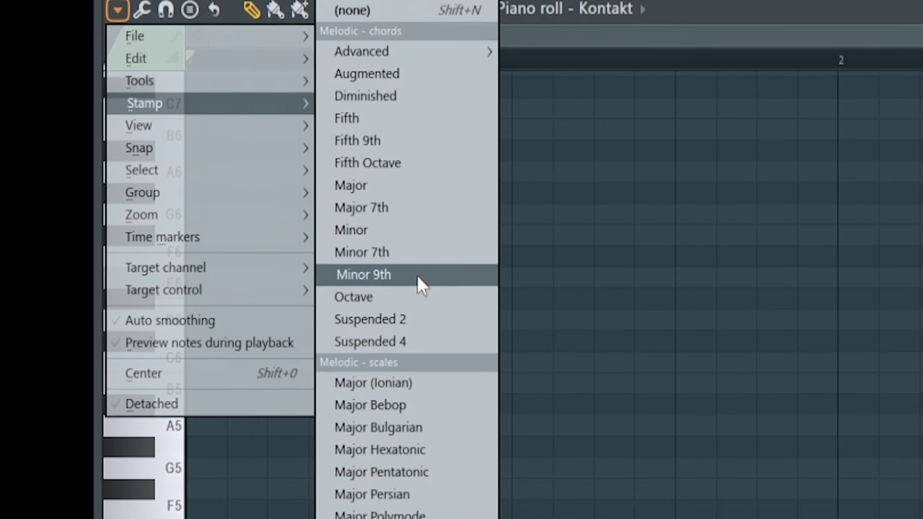
{"action": "left_click", "coordinate": [459, 299]}
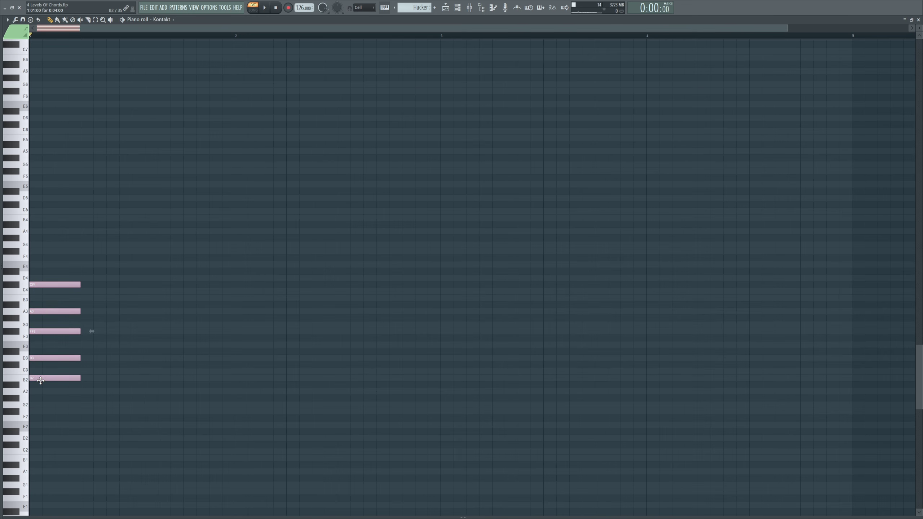
{"action": "left_click_drag", "start_coordinate": [57, 374], "coordinate": [237, 293]}
{"action": "left_click_drag", "start_coordinate": [237, 294], "coordinate": [249, 294]}
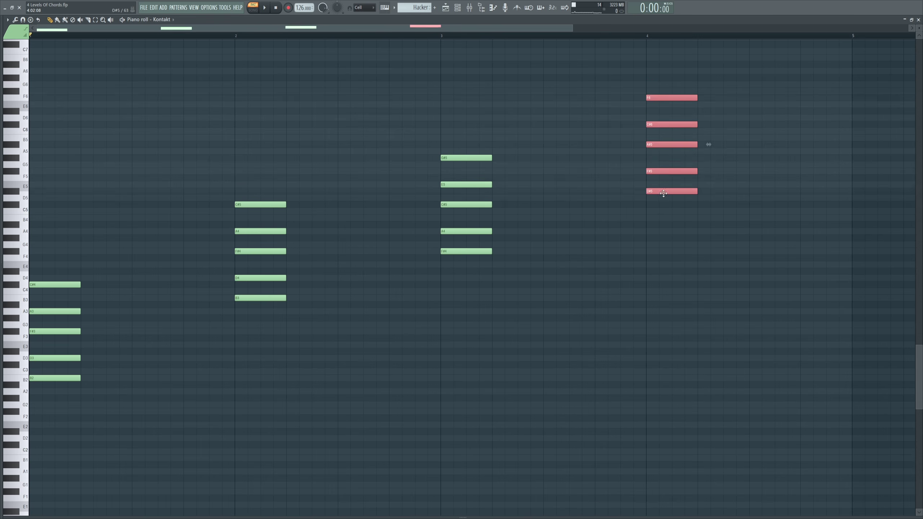
{"action": "left_click_drag", "start_coordinate": [663, 197], "coordinate": [667, 212]}
{"action": "key", "text": "ctrl+a"}
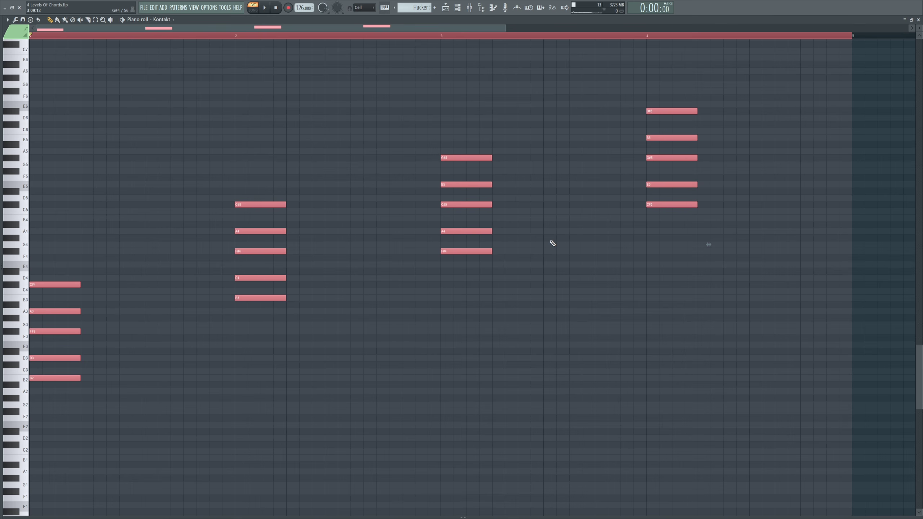
{"action": "key", "text": "ctrl+l"}
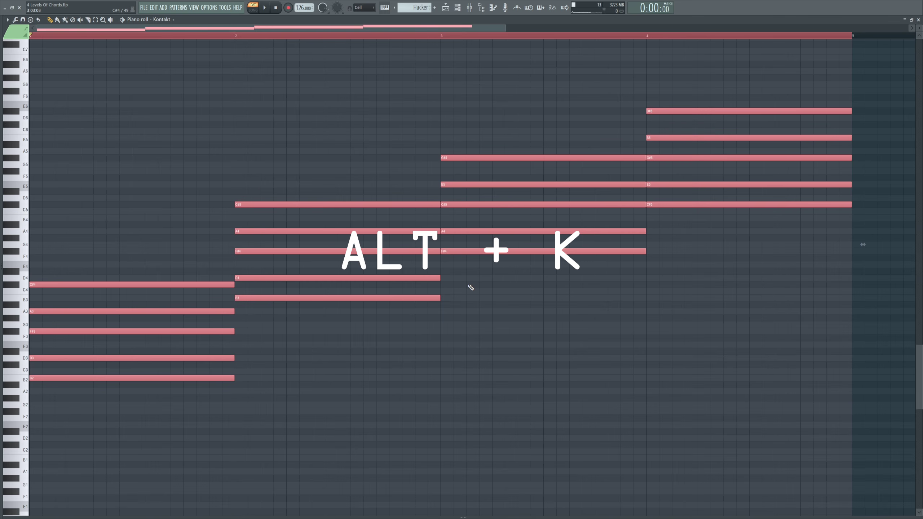
- Restrict the chords to the E Minor Natural (Aeolian) scale with the limiter and narrow its keyboard range during playback
{"action": "key", "text": "alt+k"}
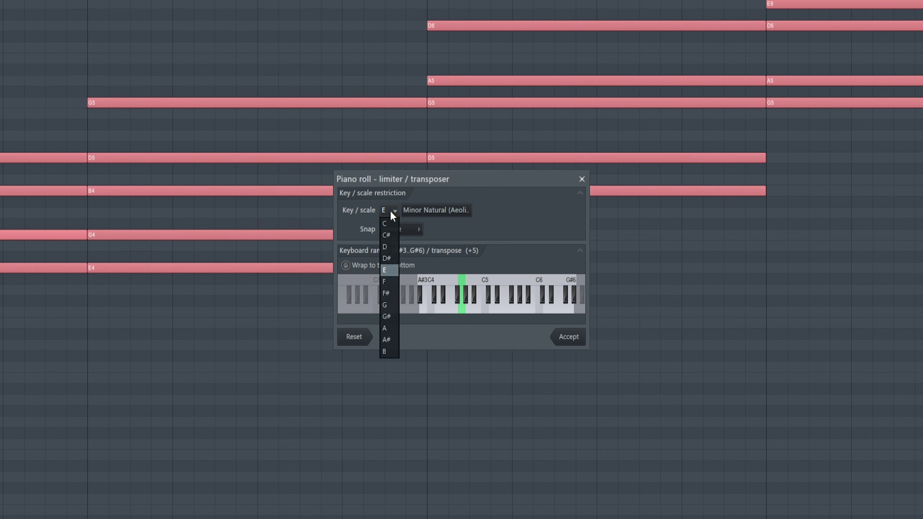
{"action": "left_click", "coordinate": [391, 272]}
{"action": "left_click", "coordinate": [443, 209]}
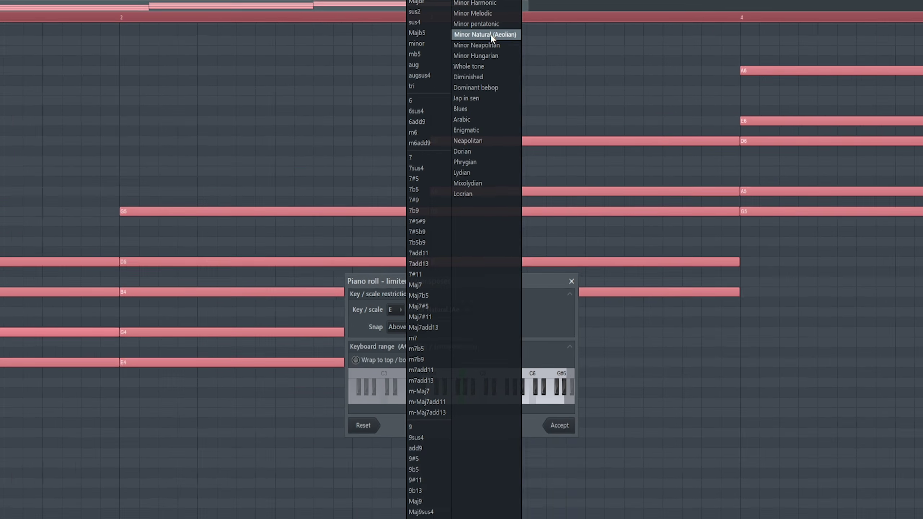
{"action": "left_click", "coordinate": [517, 73]}
{"action": "key", "text": "space"}
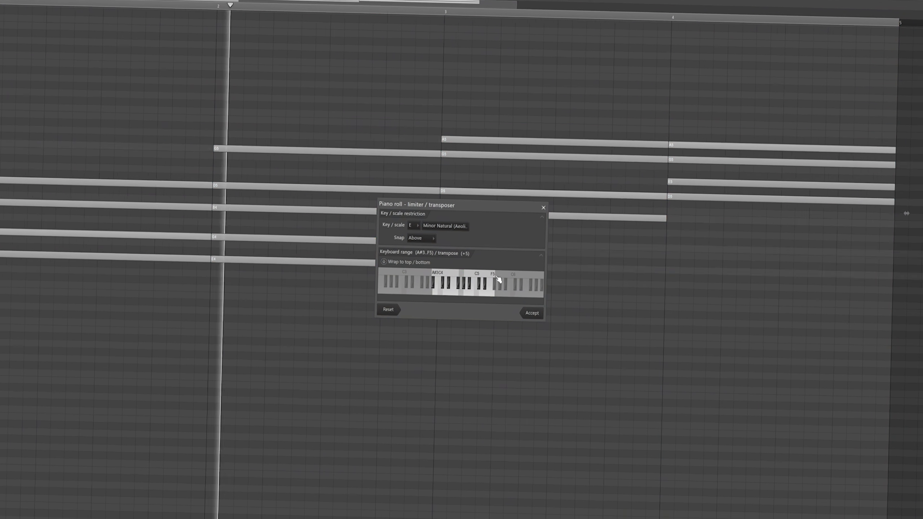
{"action": "left_click_drag", "start_coordinate": [436, 272], "coordinate": [442, 273]}
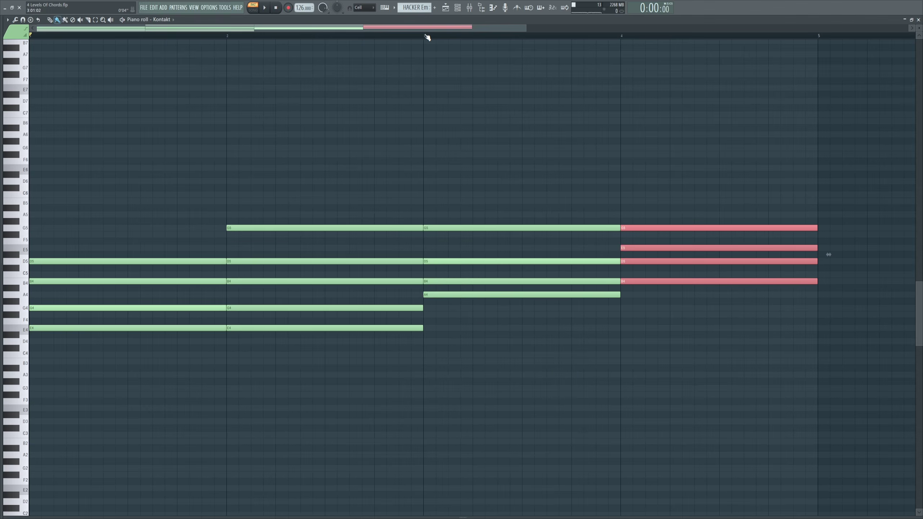
- Loop bars 3 and 4 while revoicing the bar 4 chord to F#4, A4, B4 and D5 with the limiter
{"action": "left_click_drag", "start_coordinate": [428, 37], "coordinate": [818, 40]}
{"action": "left_click_drag", "start_coordinate": [793, 204], "coordinate": [637, 314]}
{"action": "key", "text": "alt+k"}
{"action": "key", "text": "space"}
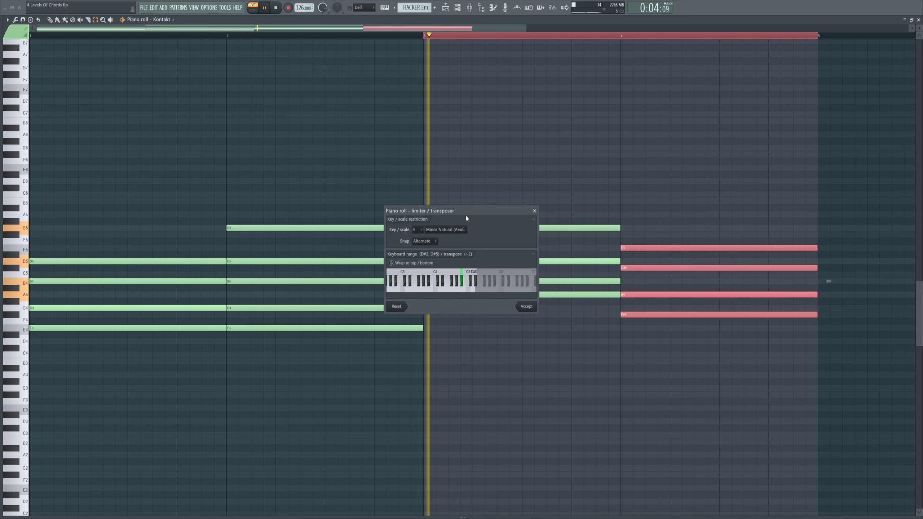
{"action": "left_click_drag", "start_coordinate": [424, 279], "coordinate": [483, 280]}
{"action": "key", "text": "space"}
{"action": "left_click", "coordinate": [526, 307]}
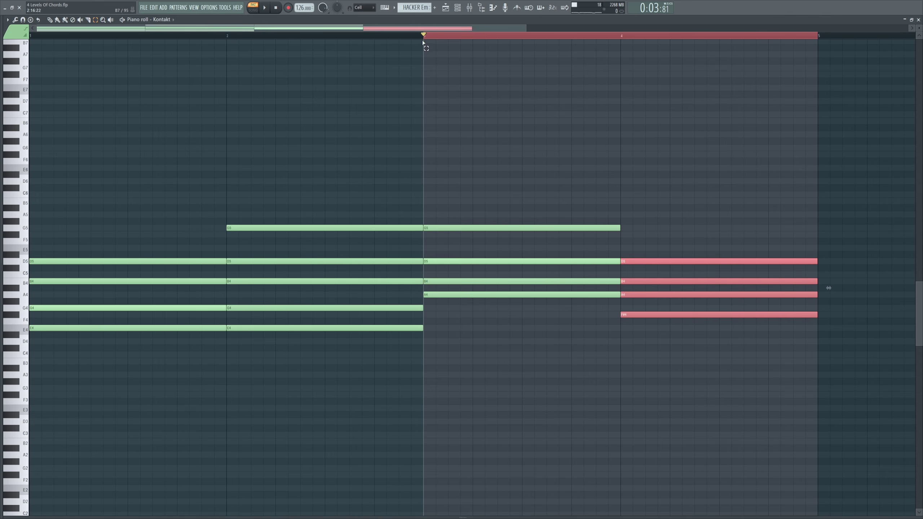
{"action": "left_click", "coordinate": [424, 35]}
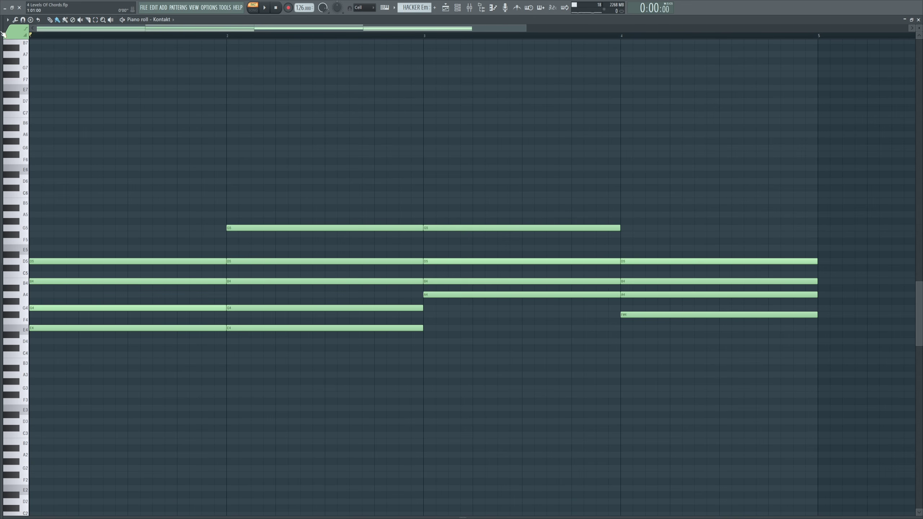
{"action": "key", "text": "space"}
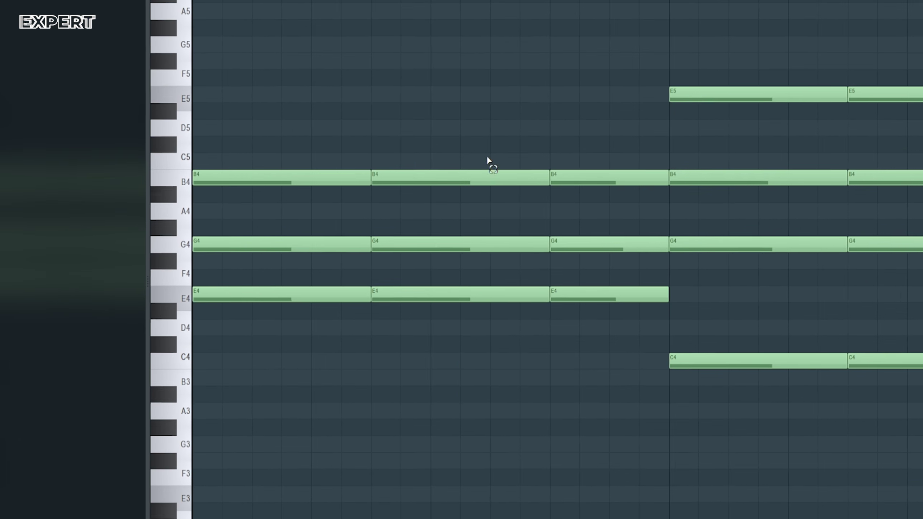
- Move the bar 1 G4 notes to F#4 for Esus2 and to A4 for Esus4, playing back each chord
{"action": "left_click_drag", "start_coordinate": [270, 233], "coordinate": [579, 242]}
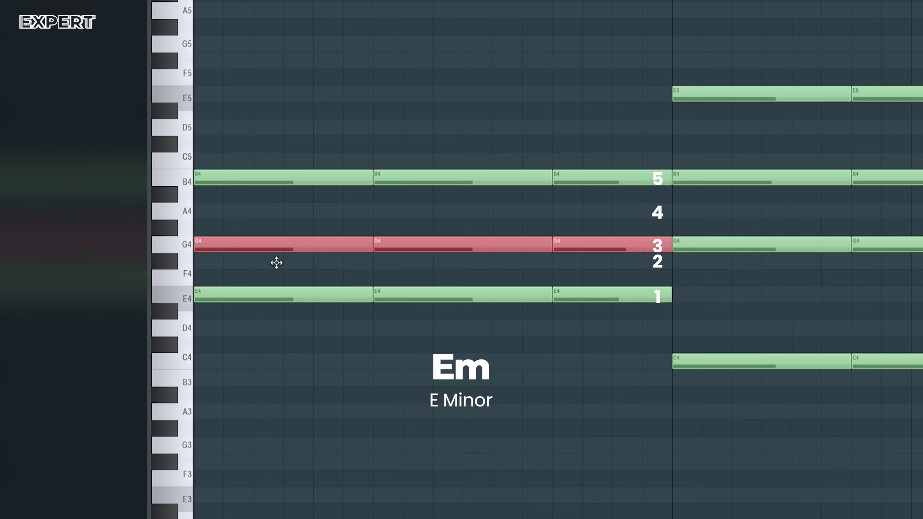
{"action": "left_click_drag", "start_coordinate": [277, 263], "coordinate": [276, 269]}
{"action": "key", "text": "space"}
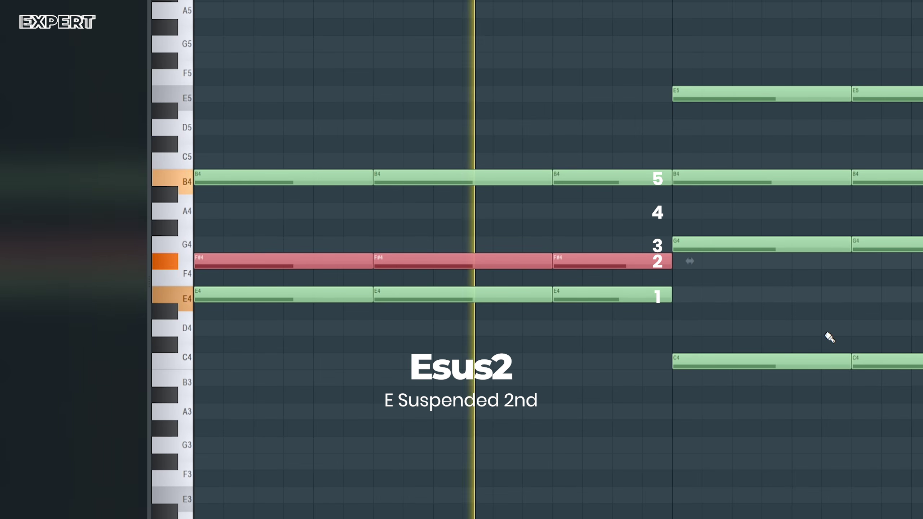
{"action": "key", "text": "space"}
{"action": "left_click_drag", "start_coordinate": [229, 263], "coordinate": [229, 213]}
{"action": "key", "text": "space"}
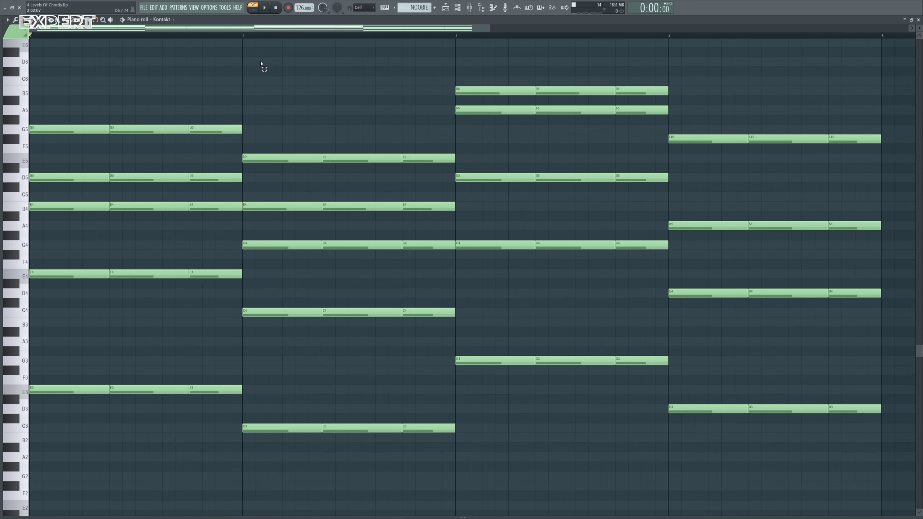
- Revoice the last chord of bar 1 with F#4 and F#5 and that of bar 3 with A4 and G5, and play the progression
{"action": "left_click_drag", "start_coordinate": [222, 76], "coordinate": [209, 413]}
{"action": "left_click_drag", "start_coordinate": [652, 374], "coordinate": [633, 94]}
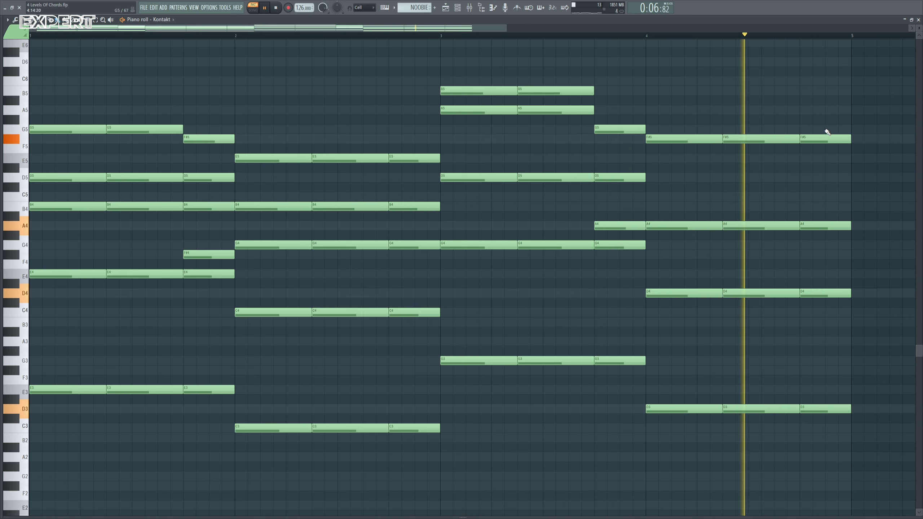
{"action": "key", "text": "space"}
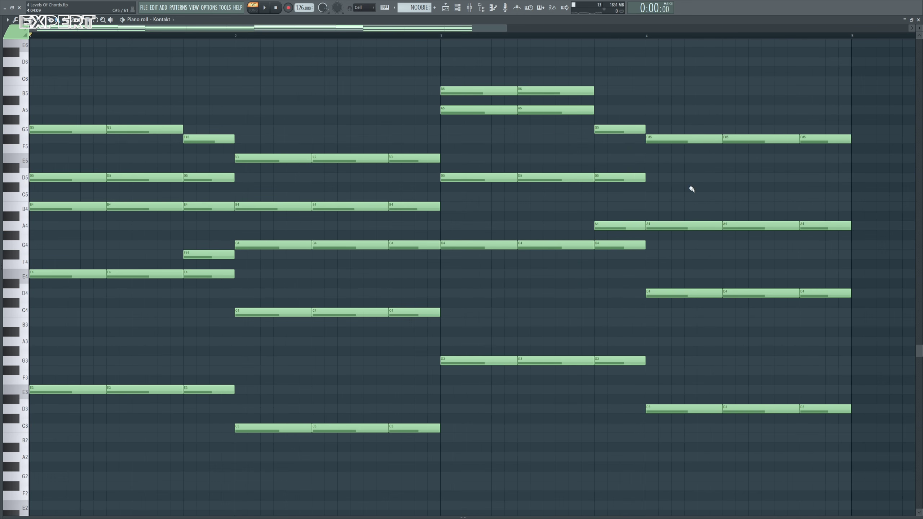
- Play the adjacent G5 and F#5 notes together several times to hear the clash, and delete them
{"action": "scroll", "coordinate": [322, 30], "scroll_direction": "down", "scroll_amount": 3}
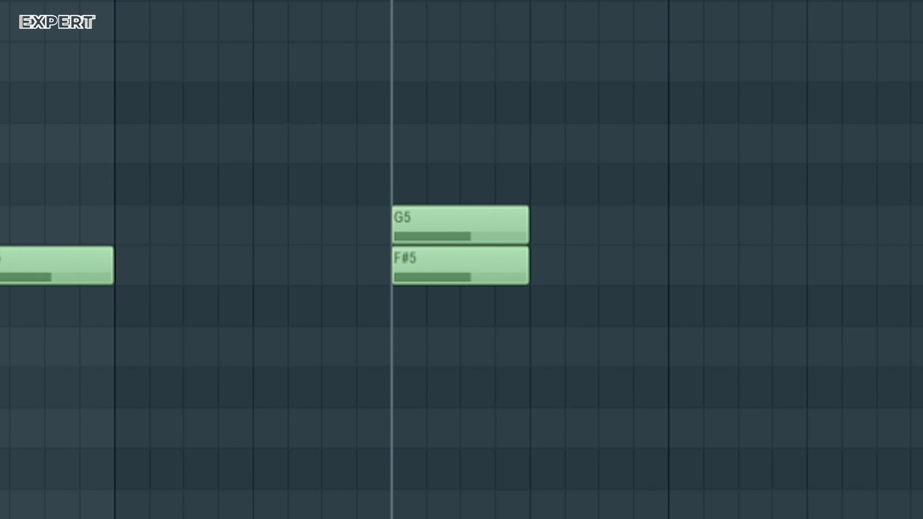
{"action": "key", "text": "space"}
{"action": "key", "text": "space"}
{"action": "key", "text": "space"}
{"action": "key", "text": "space"}
{"action": "key", "text": "space"}
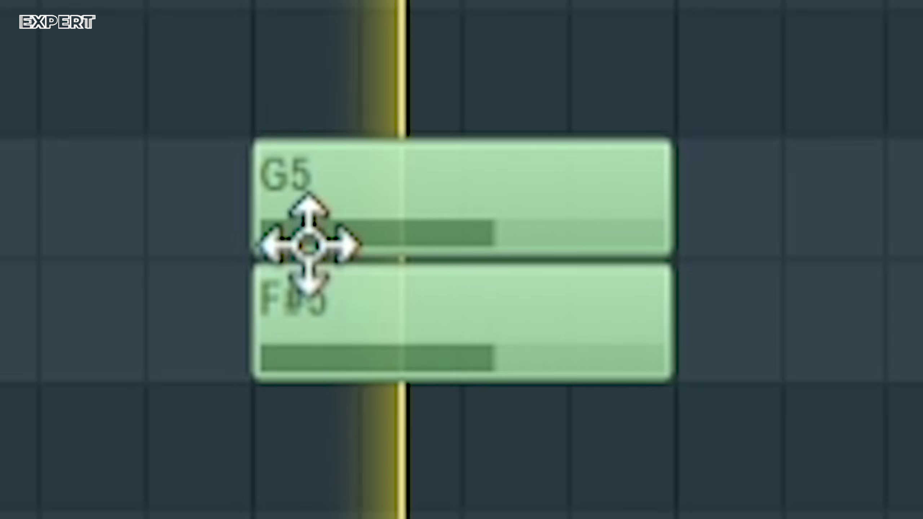
{"action": "key", "text": "space"}
{"action": "right_click", "coordinate": [378, 207]}
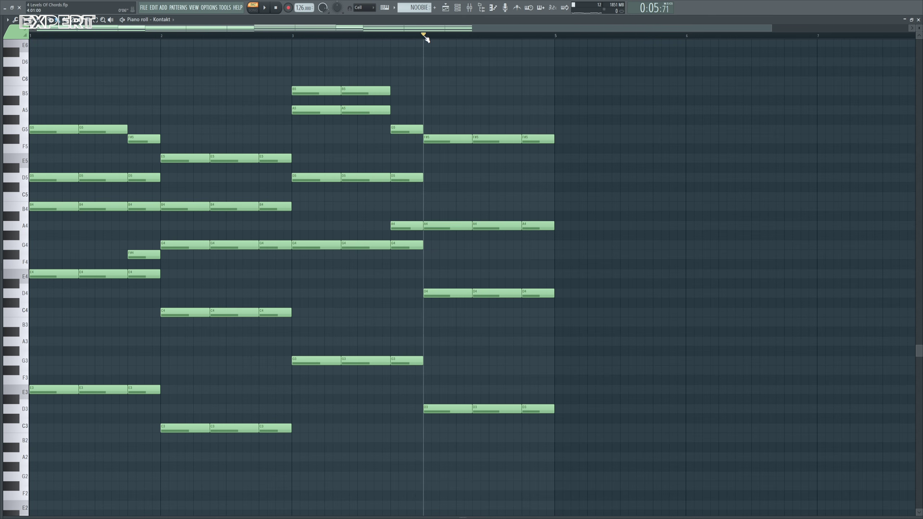
- Copy the three F#5 notes in bar 4 one semitone up to G5 and play back the result
{"action": "key", "text": "space"}
{"action": "left_click_drag", "start_coordinate": [447, 148], "coordinate": [570, 133]}
{"action": "key", "text": "space"}
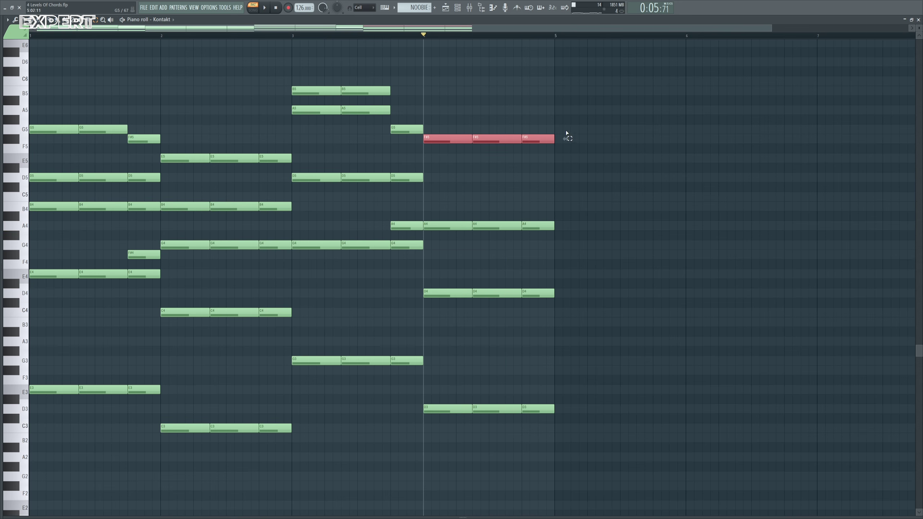
{"action": "left_click_drag", "start_coordinate": [444, 134], "coordinate": [444, 125], "text": "shift"}
{"action": "key", "text": "space"}
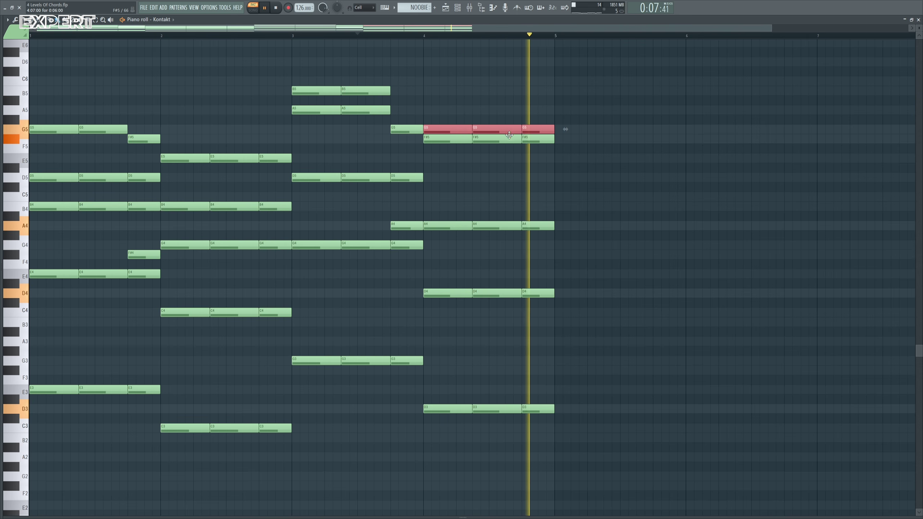
{"action": "key", "text": "space"}
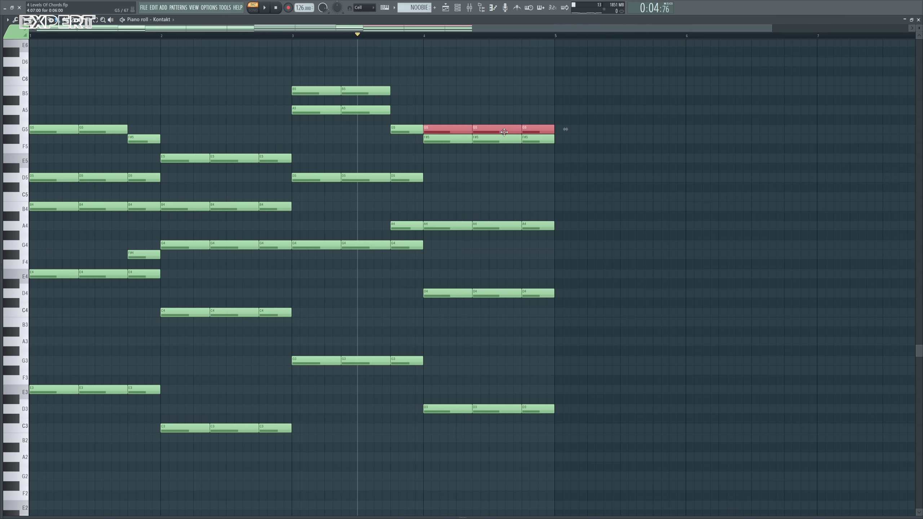
- Lower the added G5 notes in bar 4 by one octave to G4 and play bars 3 and 4
{"action": "key", "text": "ctrl+Down"}
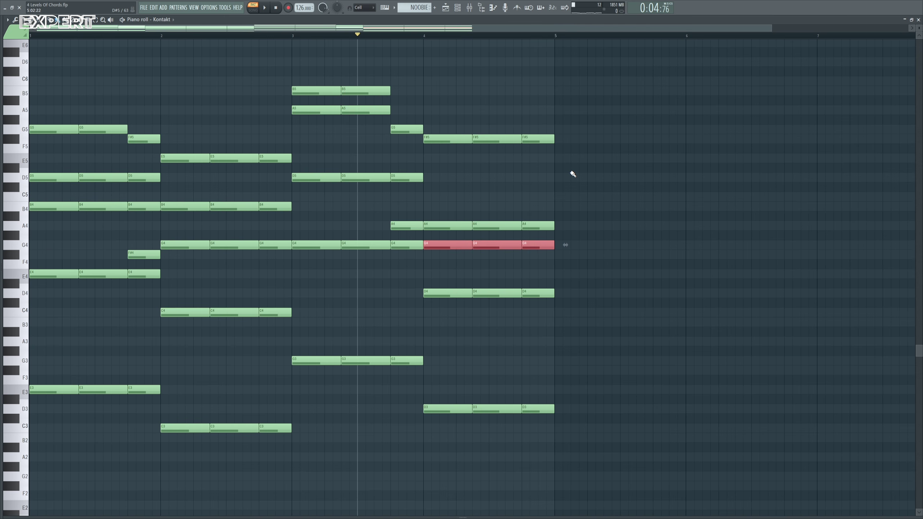
{"action": "left_click", "coordinate": [359, 72]}
{"action": "key", "text": "space"}
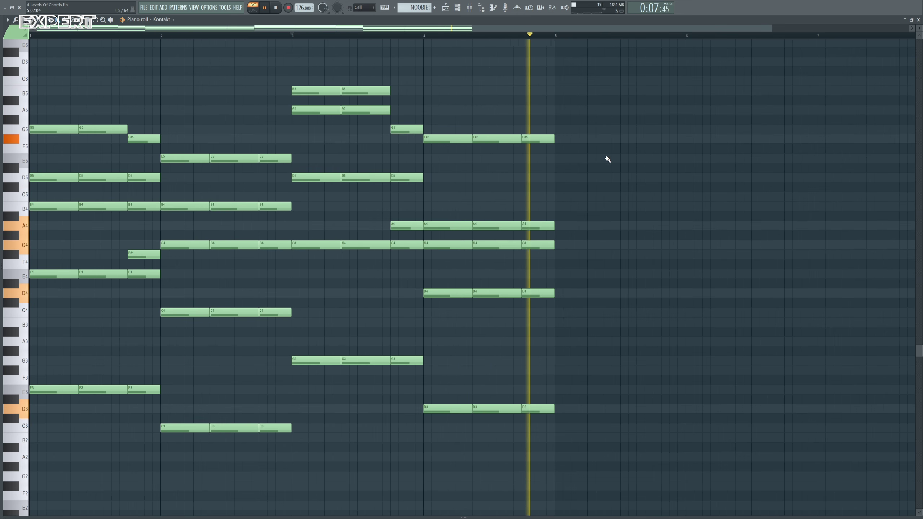
{"action": "key", "text": "space"}
- Add G4 notes to the first two chords of bar 1 and play back the progression
{"action": "scroll", "coordinate": [137, 31], "scroll_direction": "up", "scroll_amount": 5}
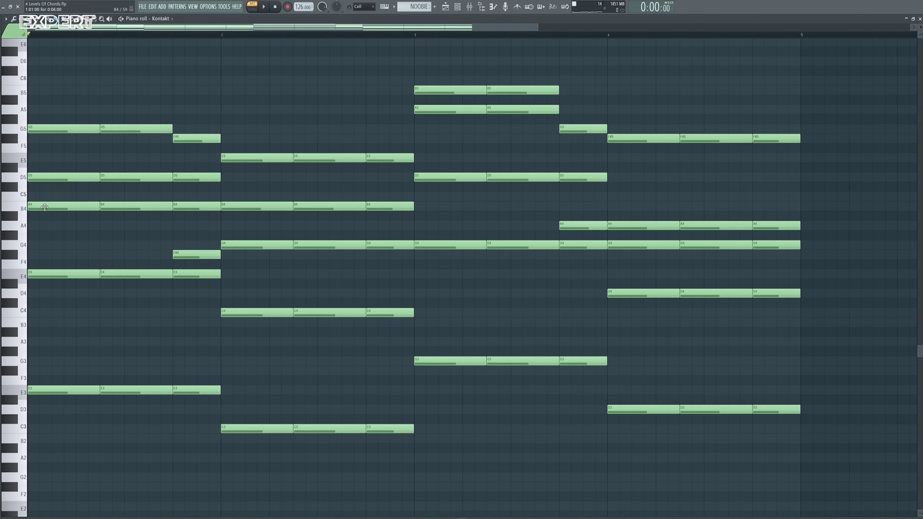
{"action": "left_click_drag", "start_coordinate": [104, 248], "coordinate": [56, 245]}
{"action": "key", "text": "space"}
{"action": "left_click", "coordinate": [101, 248]}
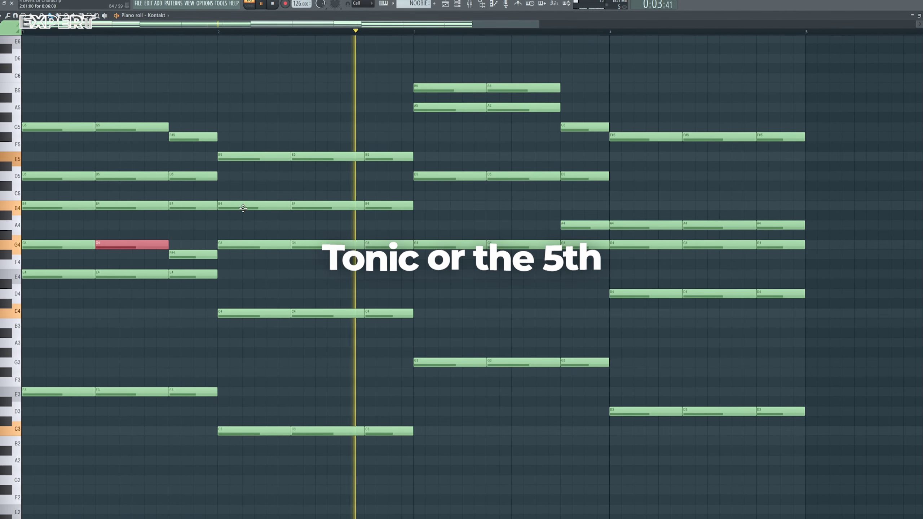
{"action": "key", "text": "ctrl+d"}
{"action": "key", "text": "space"}
{"action": "key", "text": "space"}
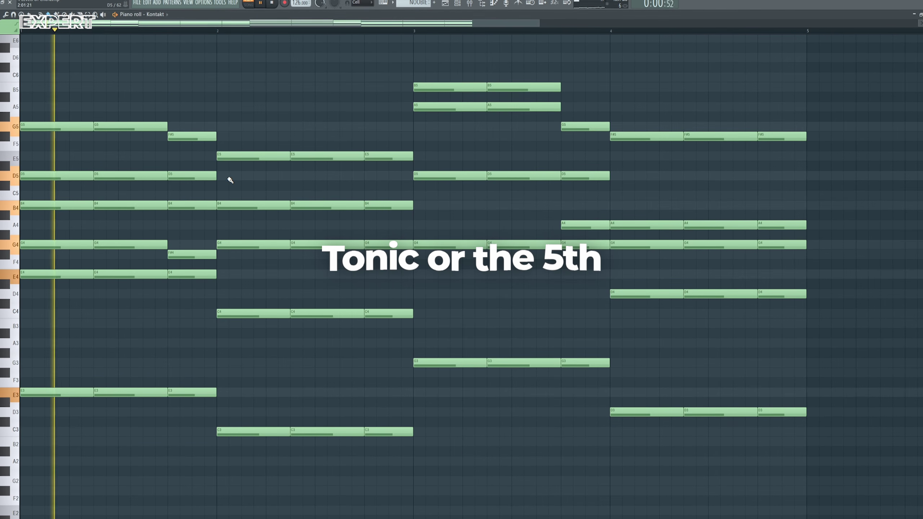
- Try adding a D5 note to the first chord of bar 2 during playback
{"action": "left_click", "coordinate": [226, 177]}
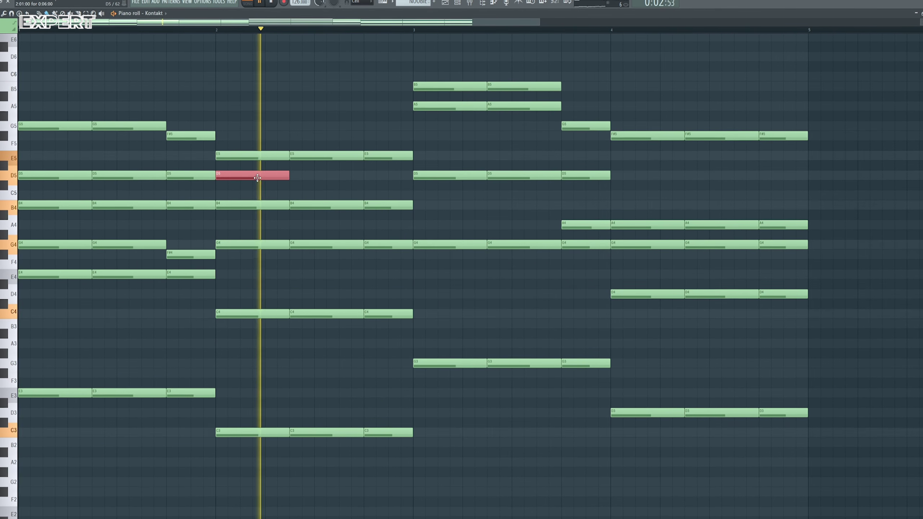
{"action": "key", "text": "space"}
{"action": "right_click", "coordinate": [286, 176]}
{"action": "key", "text": "space"}
- Add B4 notes to the first two chords of bar 3 and listen to the result
{"action": "left_click", "coordinate": [422, 205]}
{"action": "key", "text": "space"}
{"action": "key", "text": "space"}
{"action": "left_click", "coordinate": [493, 206]}
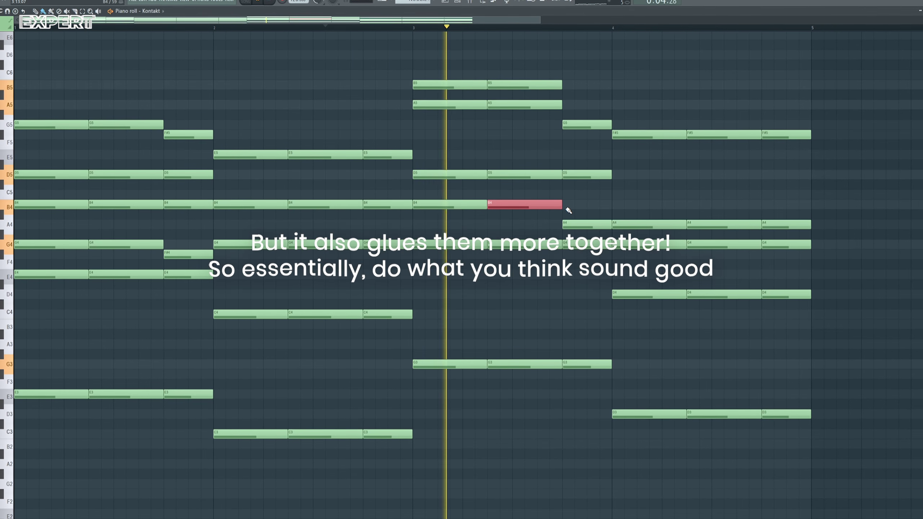
{"action": "key", "text": "space"}
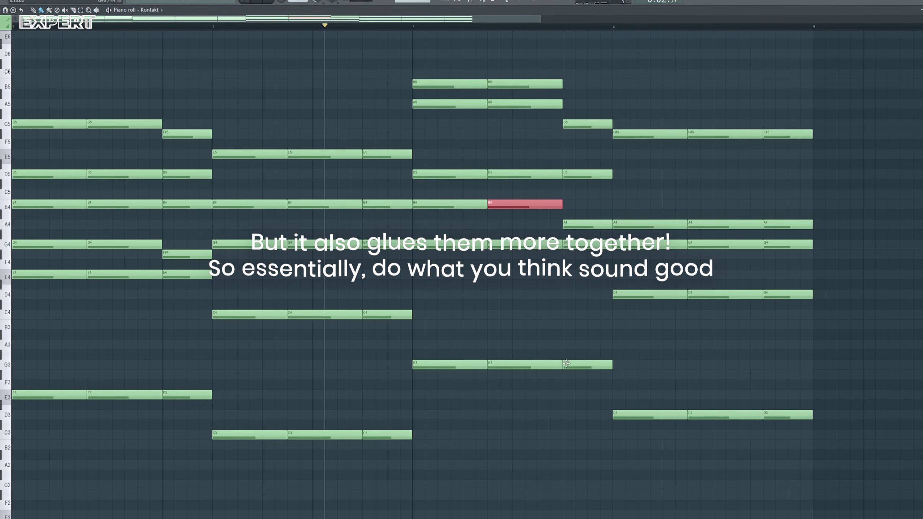
- Remove the two B5 notes from the first two chords of bar 3 and play the whole progression
{"action": "left_click_drag", "start_coordinate": [436, 87], "coordinate": [574, 83]}
{"action": "key", "text": "ctrl+Down"}
{"action": "key", "text": "ctrl+Up"}
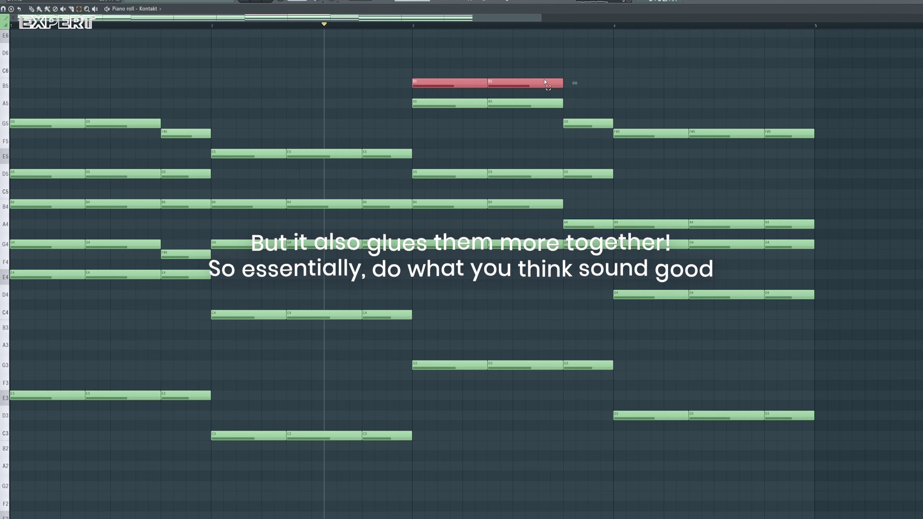
{"action": "left_click", "coordinate": [436, 87], "text": "ctrl"}
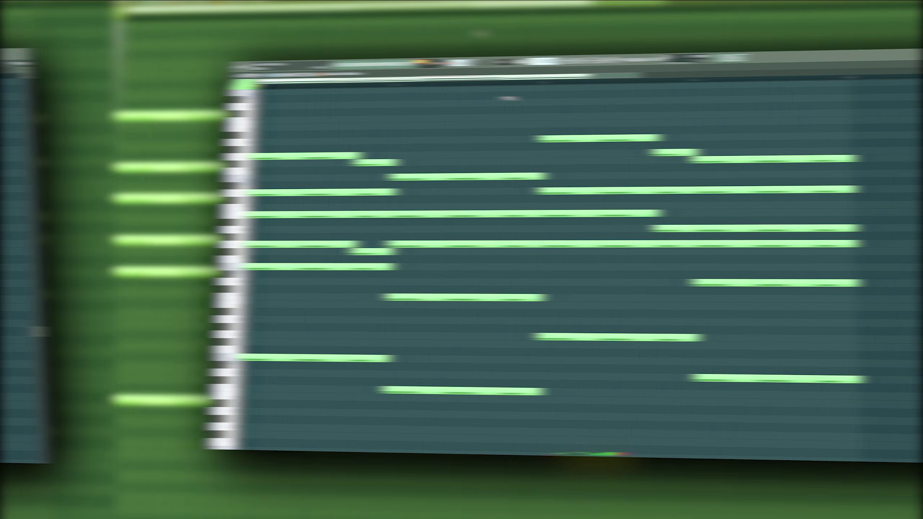
{"action": "key", "text": "space"}
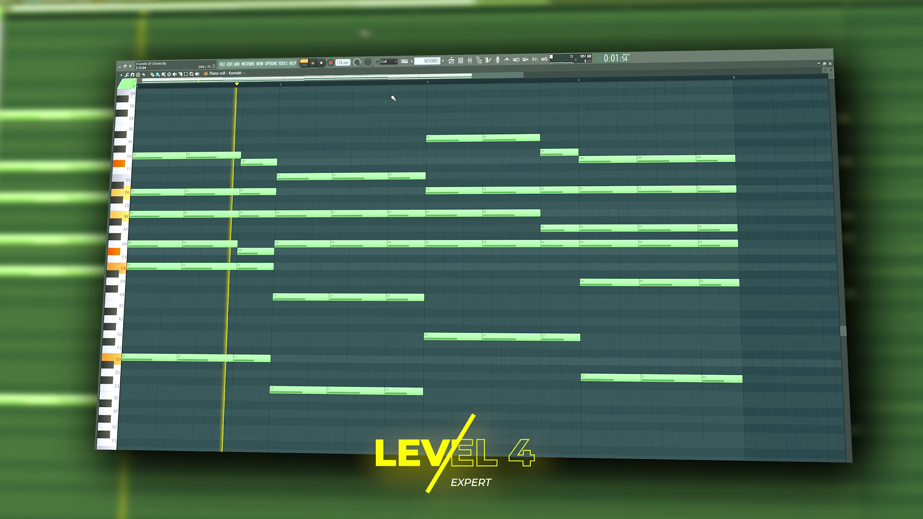